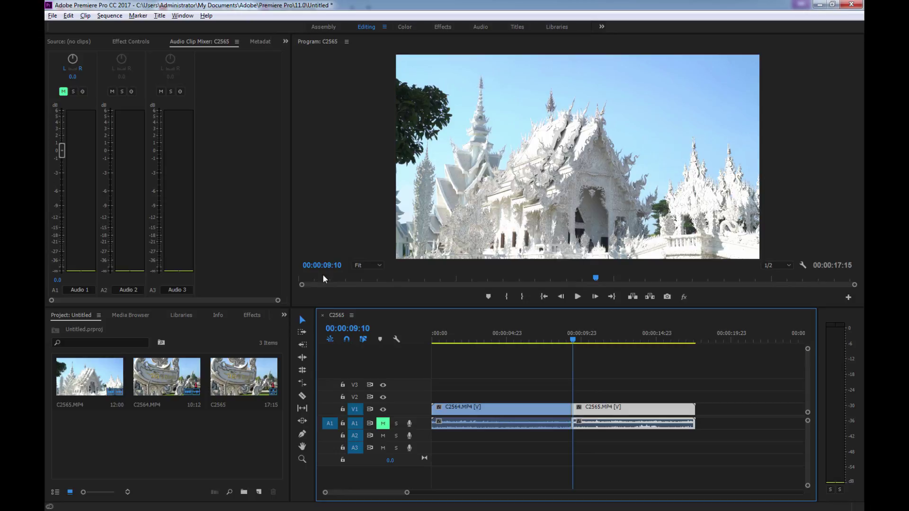
- In Audio Hardware preferences, keep Microphone (Blue Snowball) as the default input, then view the Audio page
click(68, 16)
mouse_move(116, 307)
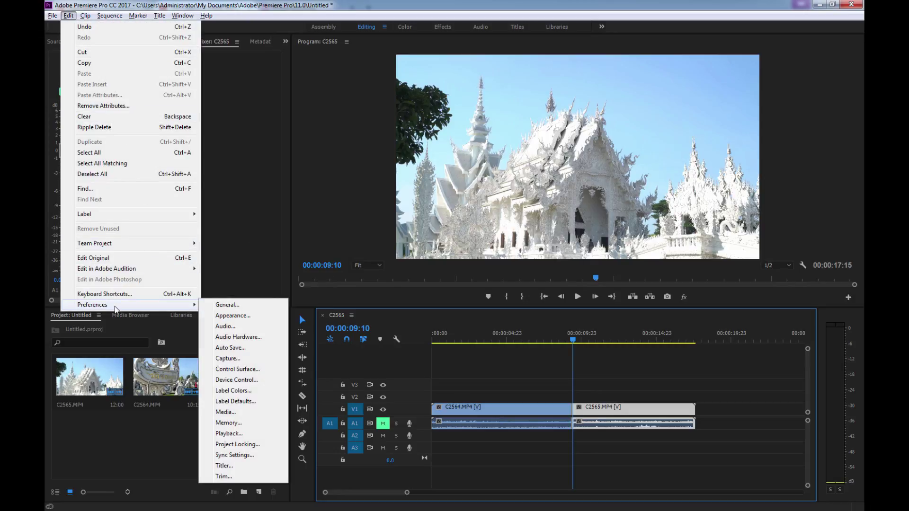
click(246, 337)
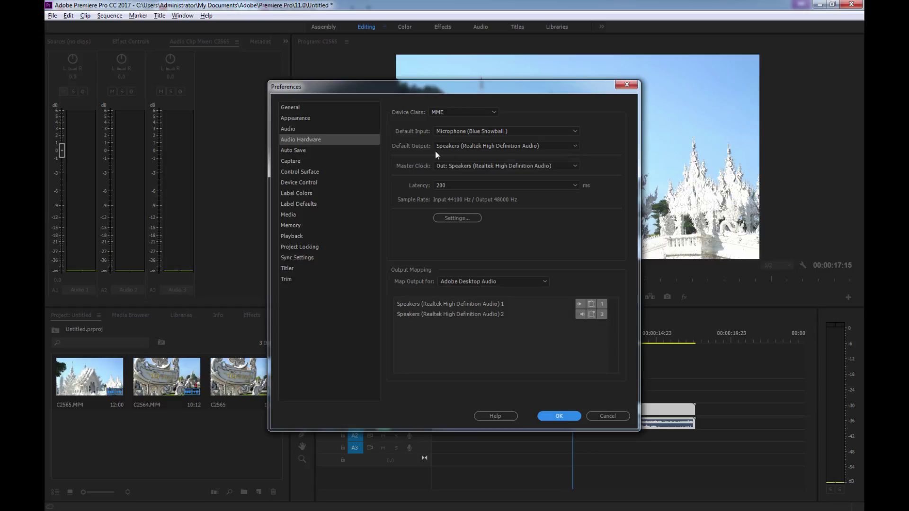
click(439, 132)
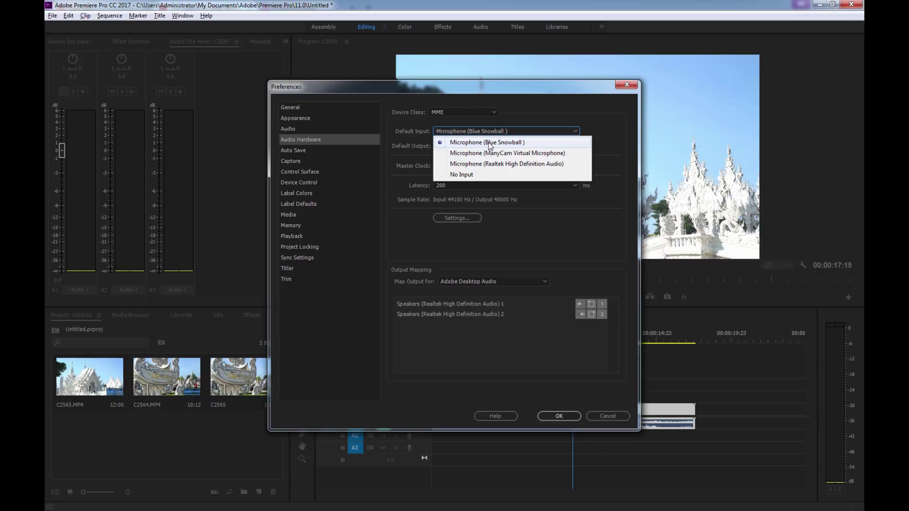
click(492, 143)
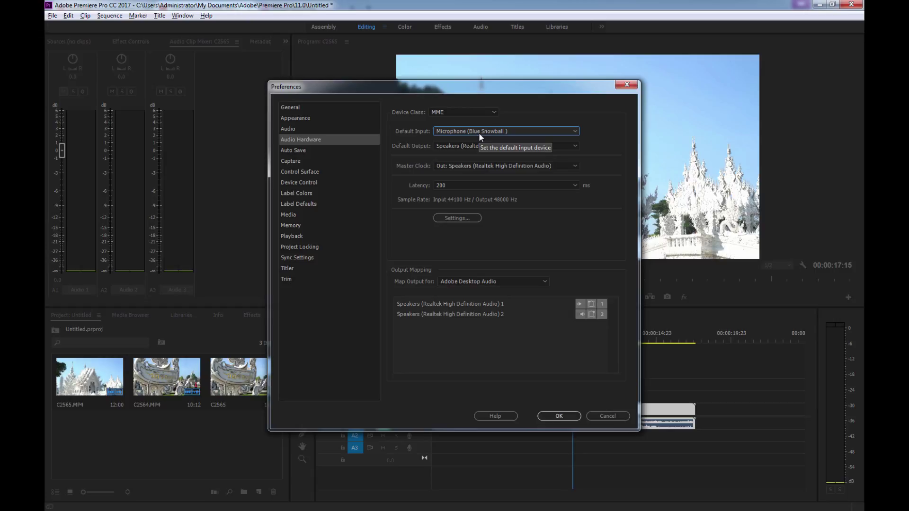
click(284, 129)
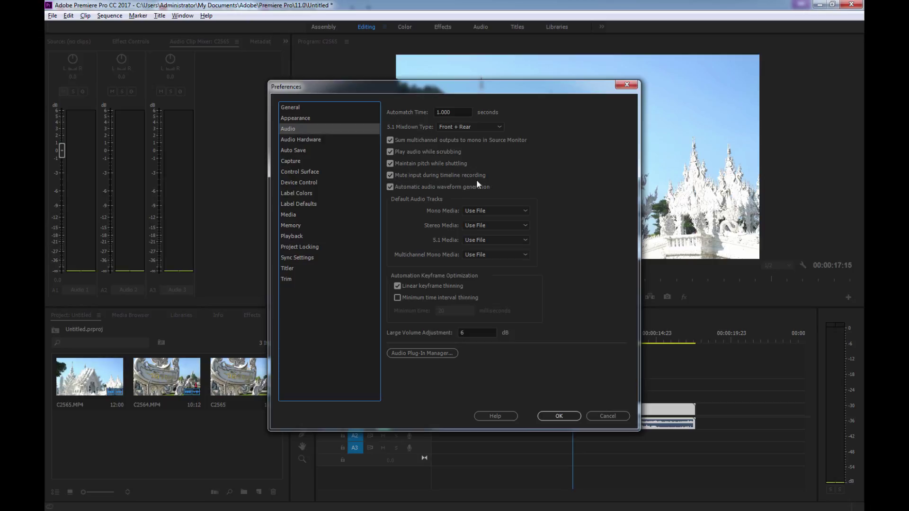
- Turn off 'Mute input during timeline recording' and save the preferences with OK
click(400, 176)
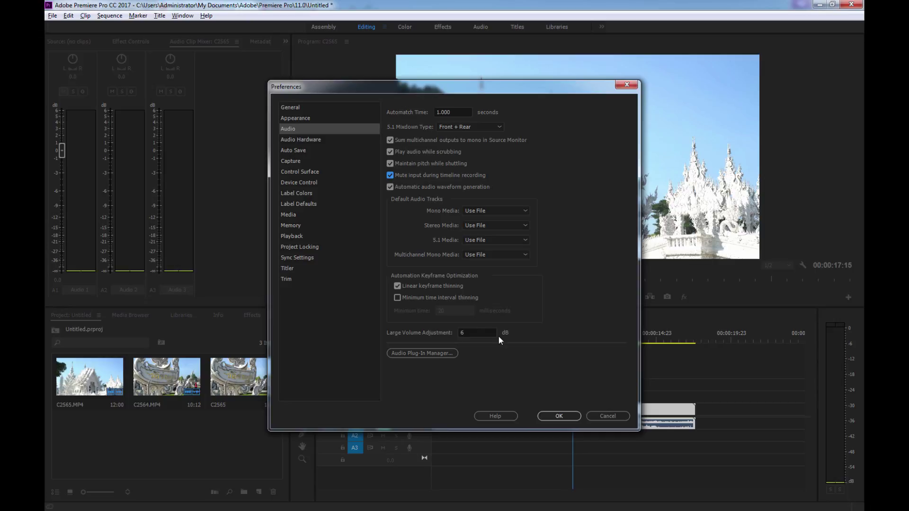
click(570, 414)
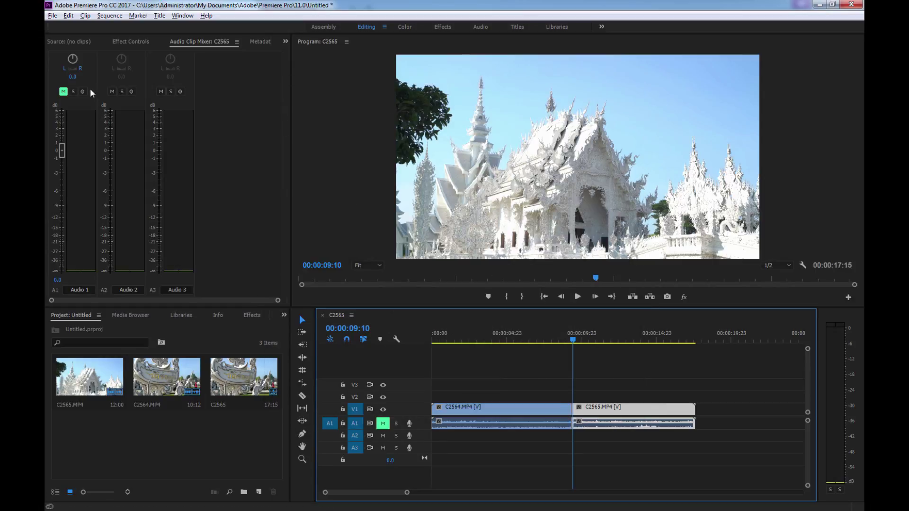
click(53, 16)
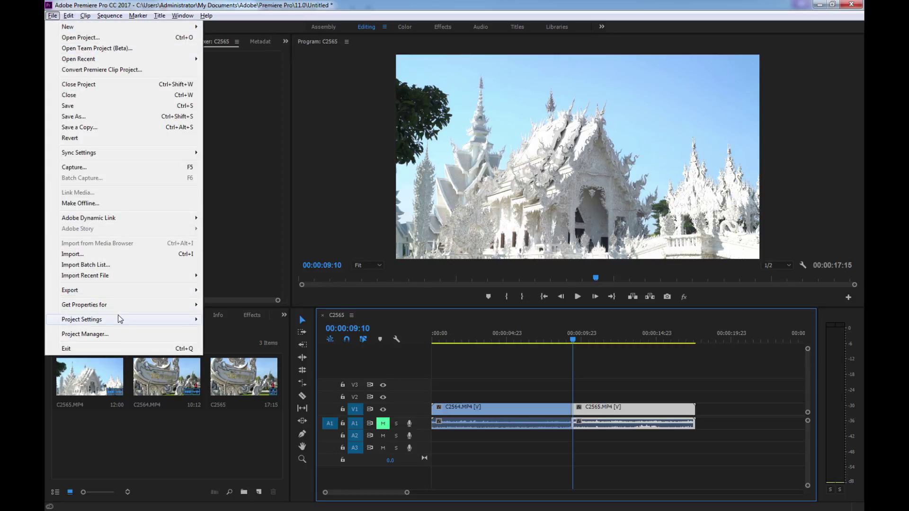
mouse_move(118, 315)
click(242, 330)
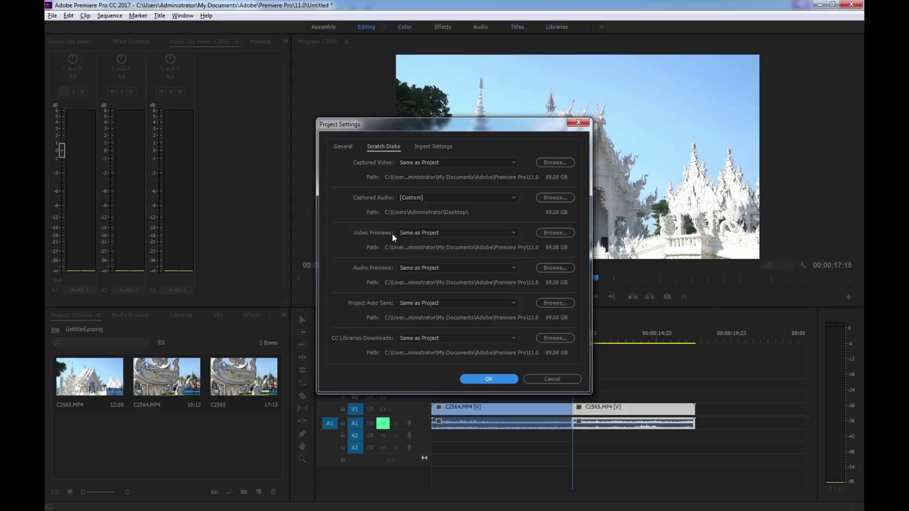
click(551, 378)
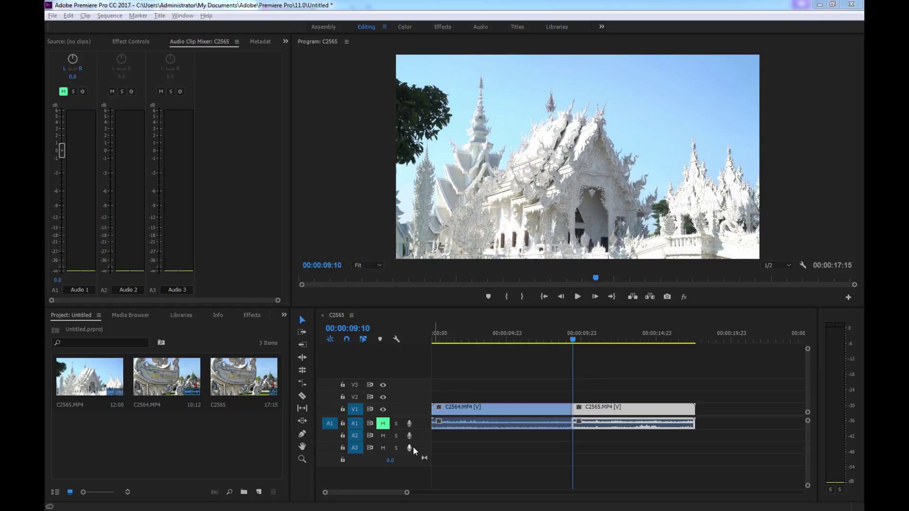
- Place the playhead at 00:00:01:14 and start voice-over recording on track A2
click(513, 337)
click(437, 338)
click(455, 338)
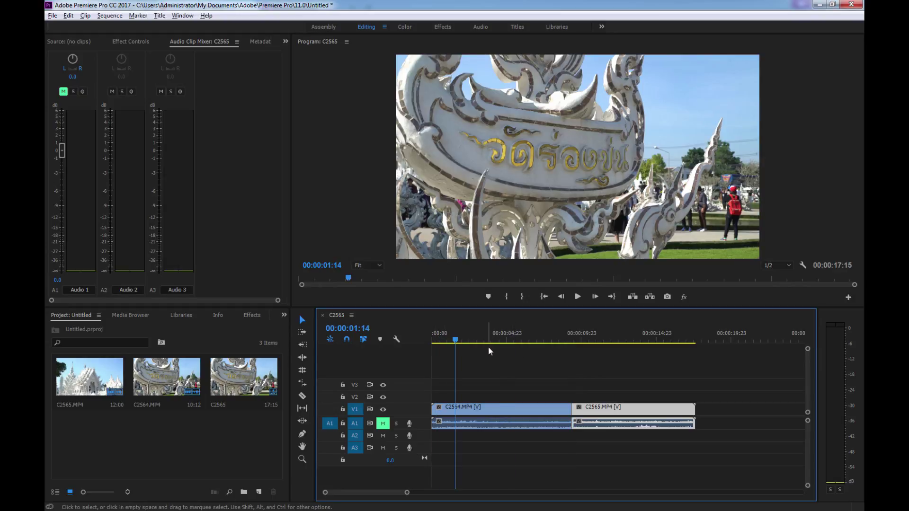
click(409, 436)
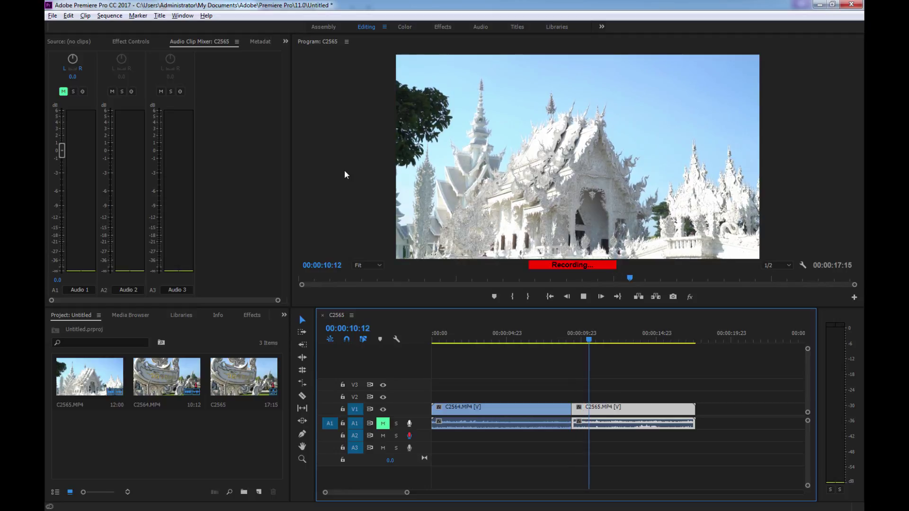
- Stop recording to create Audio 2_3.wav on A2, then play the sequence from the start
click(581, 297)
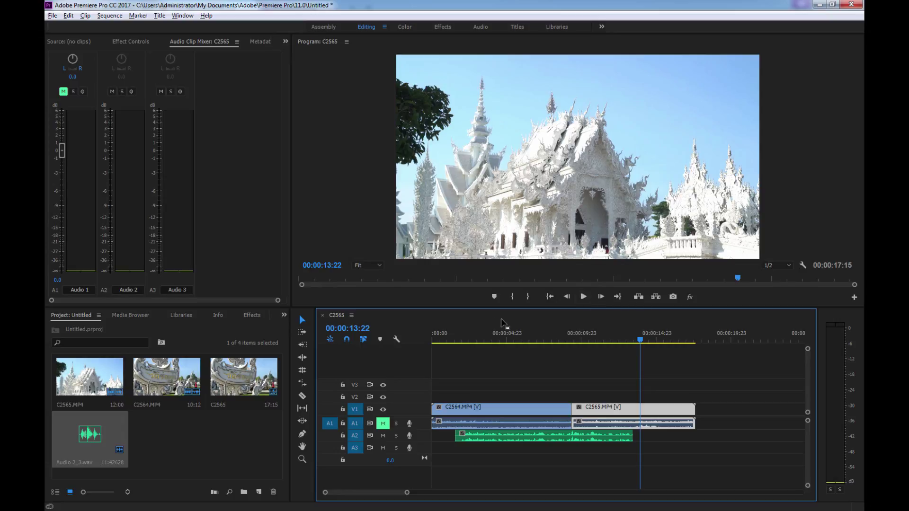
click(445, 340)
key(space)
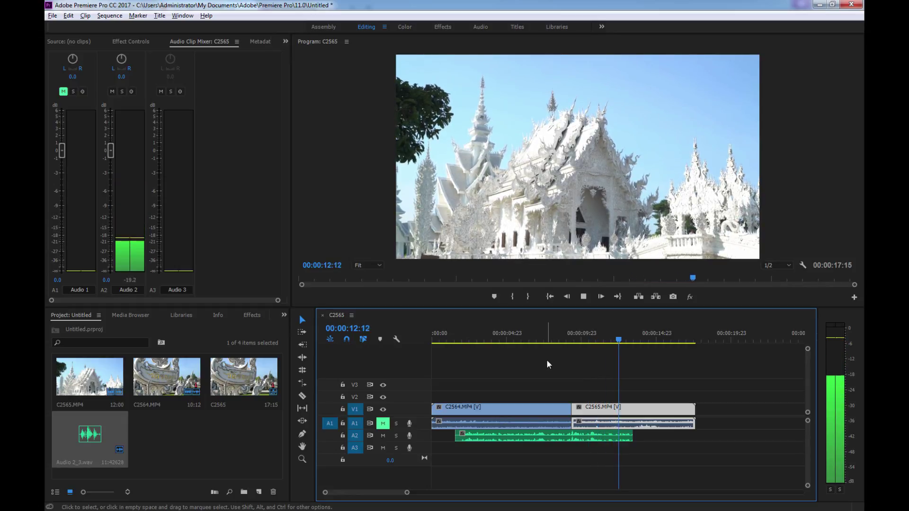
key(space)
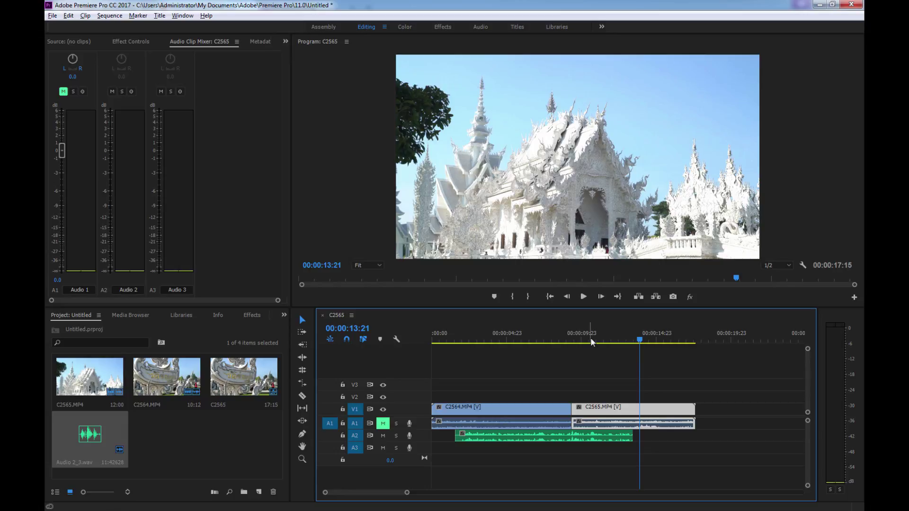
- Move the playhead to 00:00:13:11 and record a second voice-over take on A2
drag(638, 343, 634, 341)
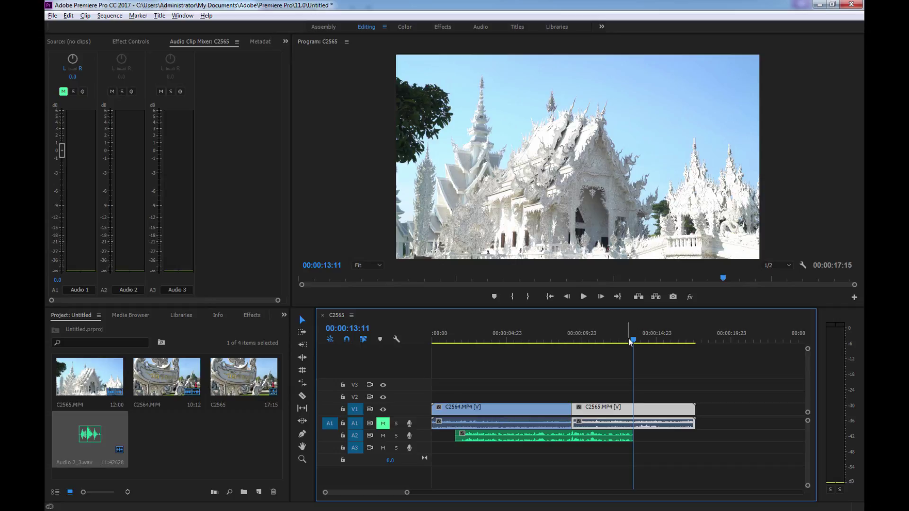
click(410, 436)
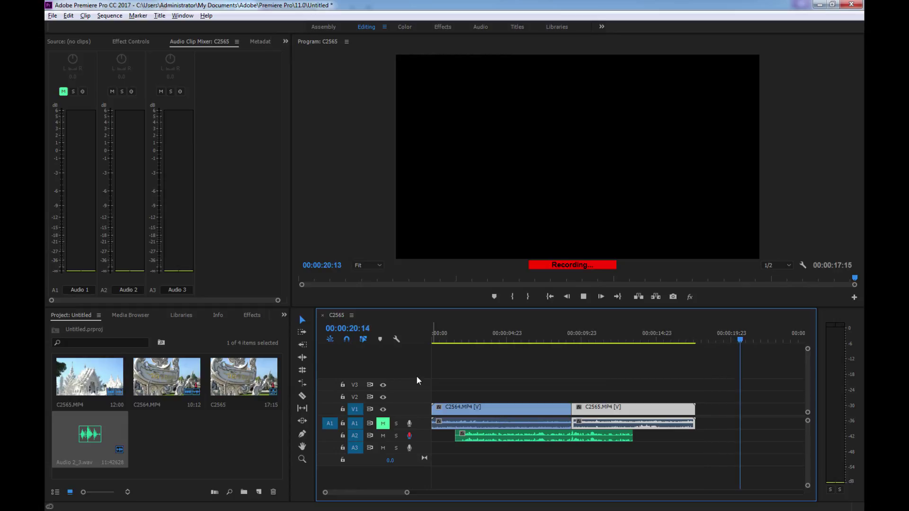
- Stop the second take, play it back from 00:00:11:15, then return to the start
key(space)
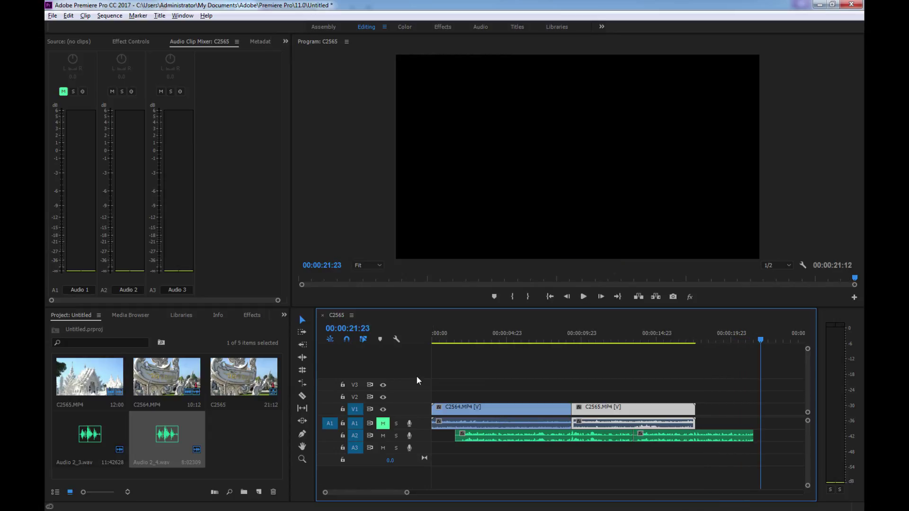
click(605, 337)
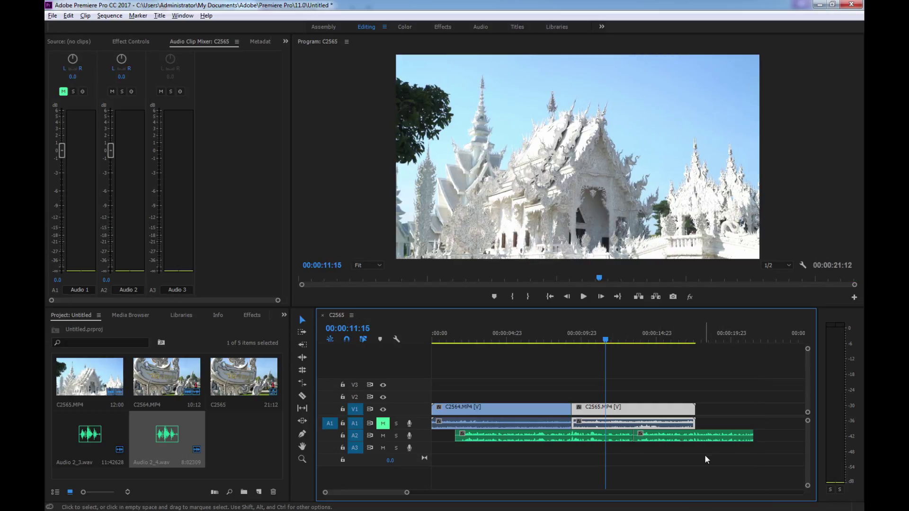
key(space)
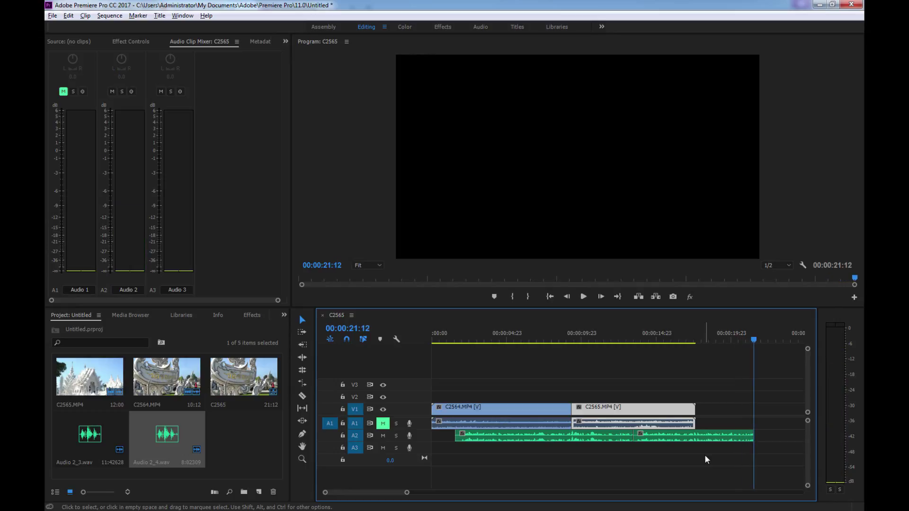
key(Home)
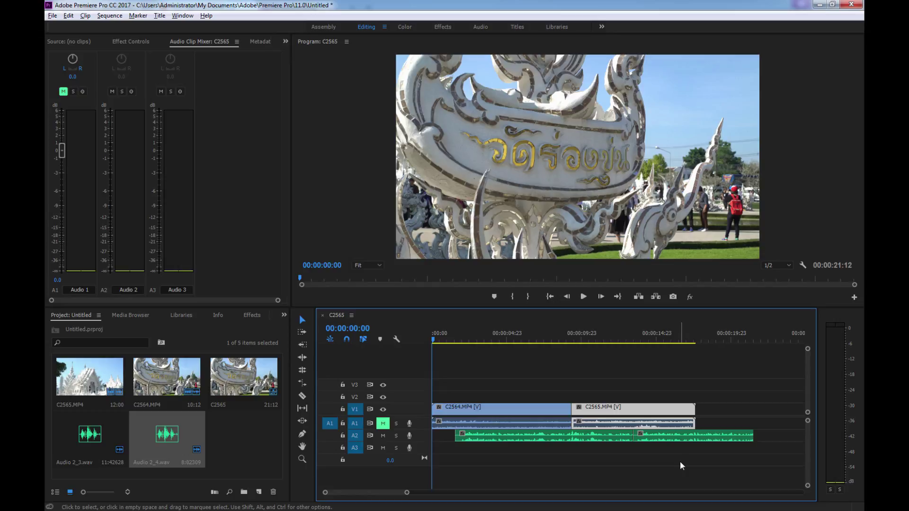
- Select the Audio 2_4.wav recording in the Project panel, then the first narration clip on A2
click(261, 443)
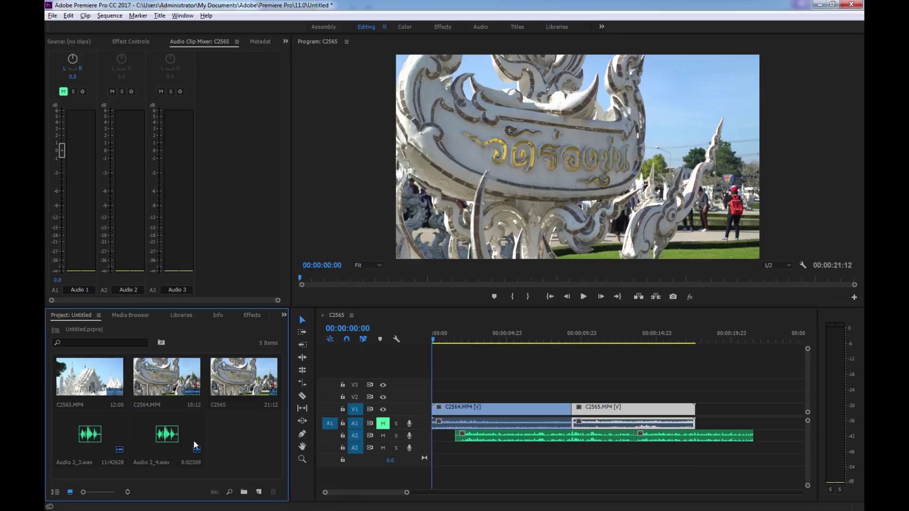
click(90, 433)
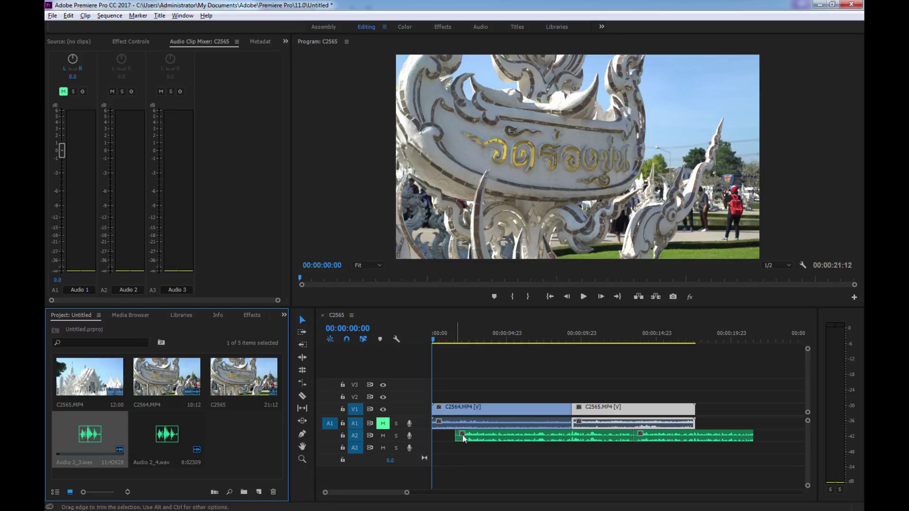
click(200, 430)
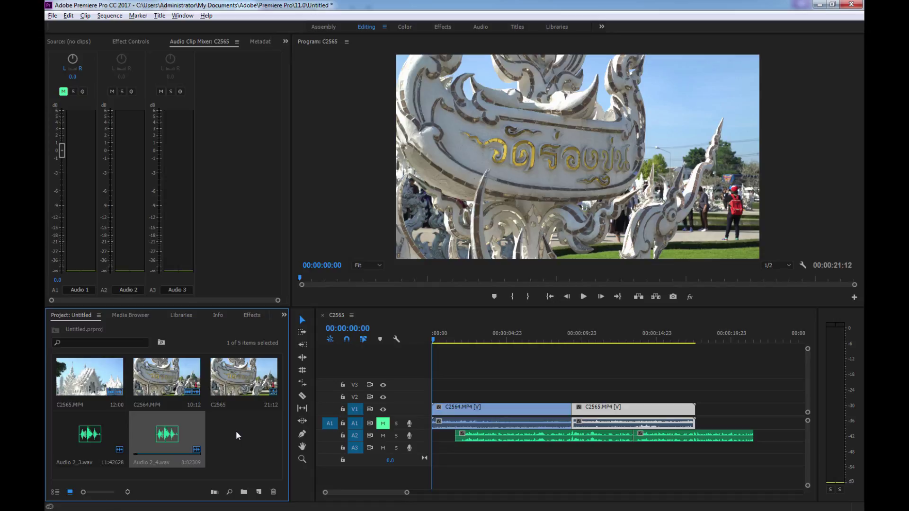
click(496, 434)
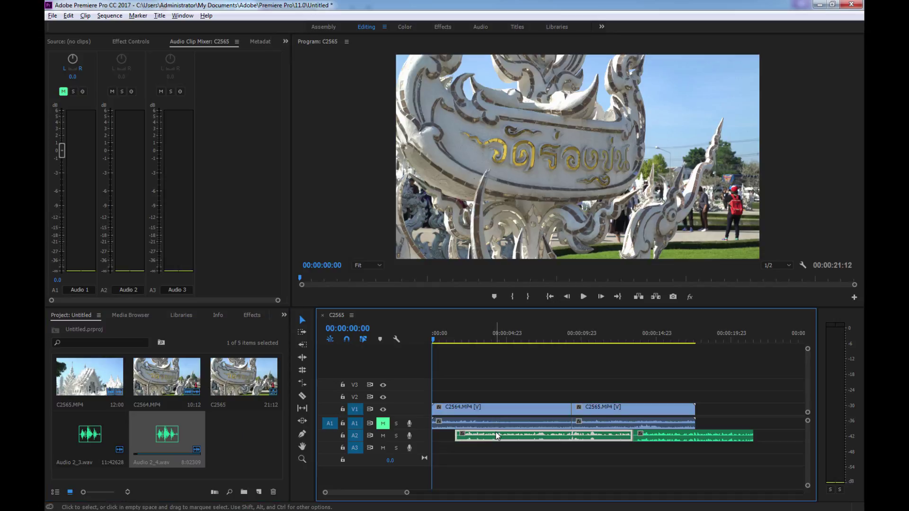
click(53, 16)
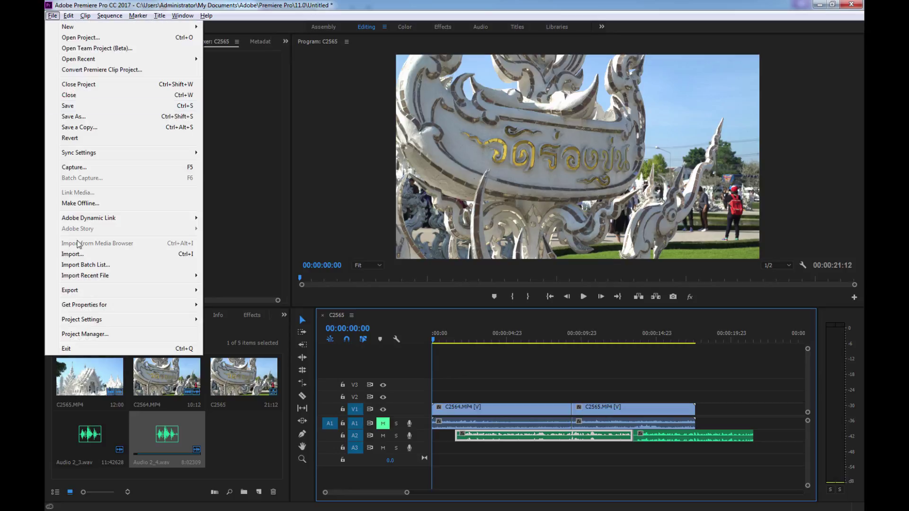
mouse_move(95, 320)
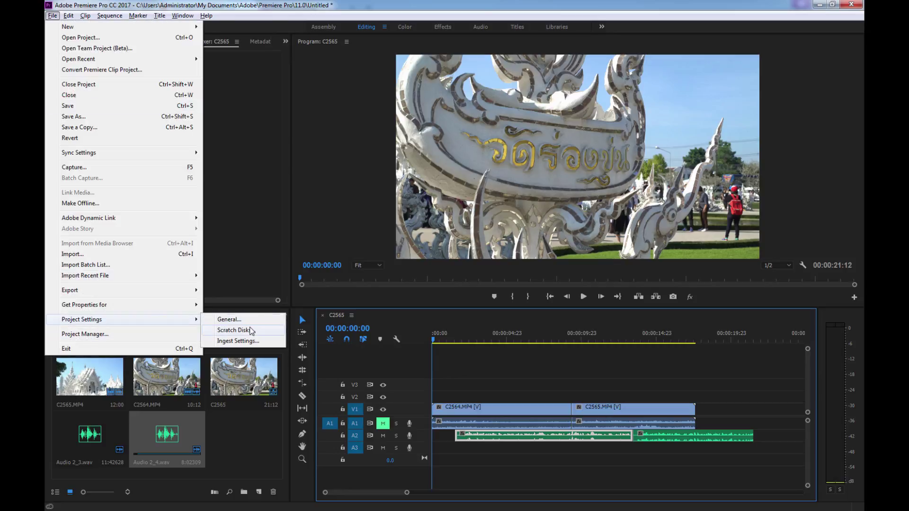
click(252, 331)
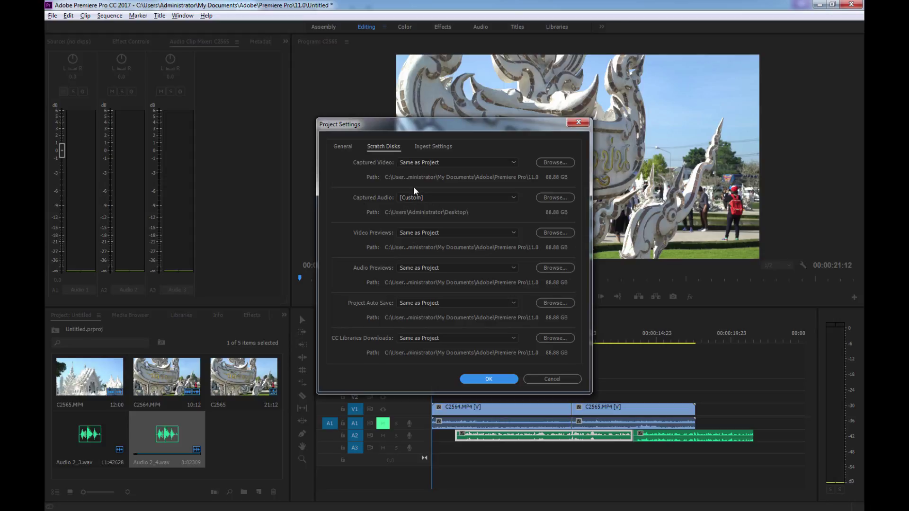
click(550, 379)
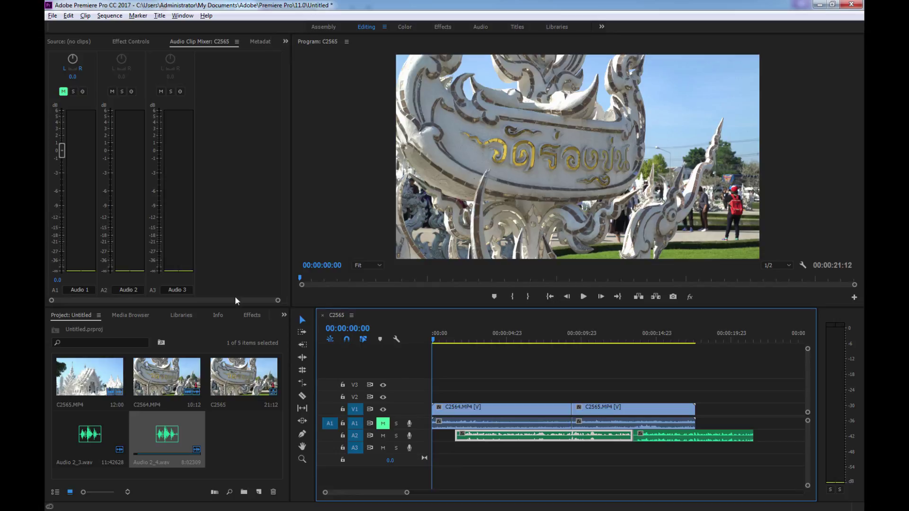
click(132, 42)
click(185, 42)
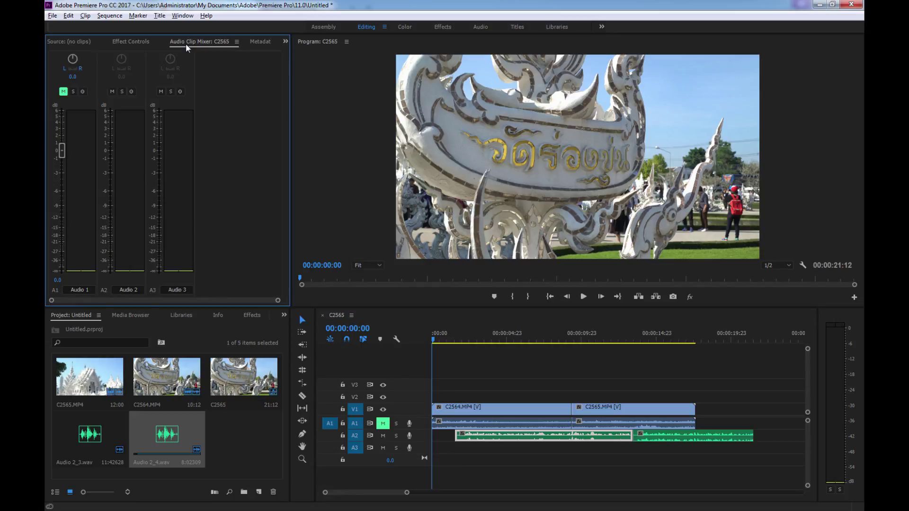